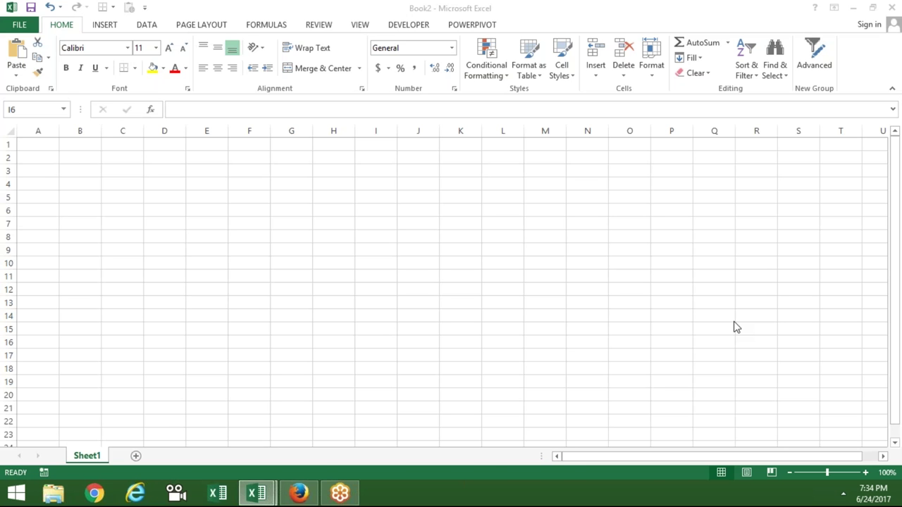
Hide Excel with Win+D to show the desktop, then refresh the desktop three times.
key("super+d")
right_click(444, 286)
left_click(473, 326)
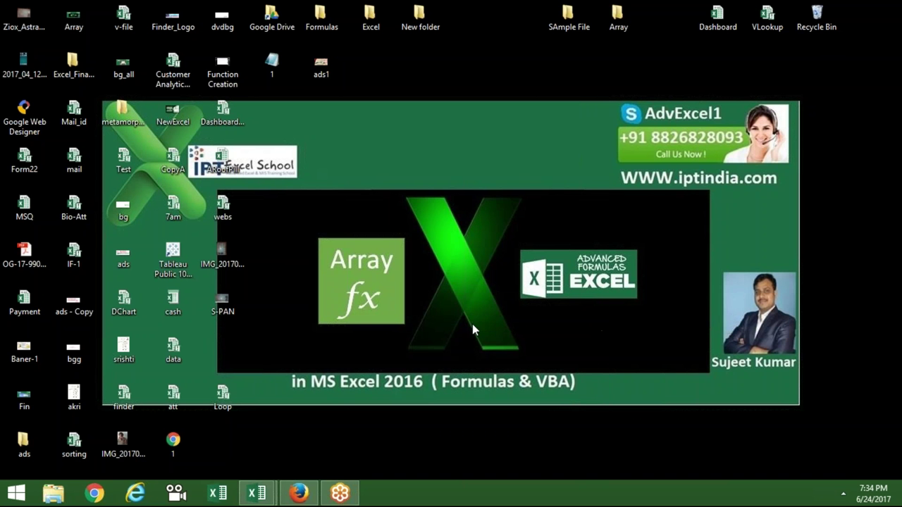
right_click(434, 268)
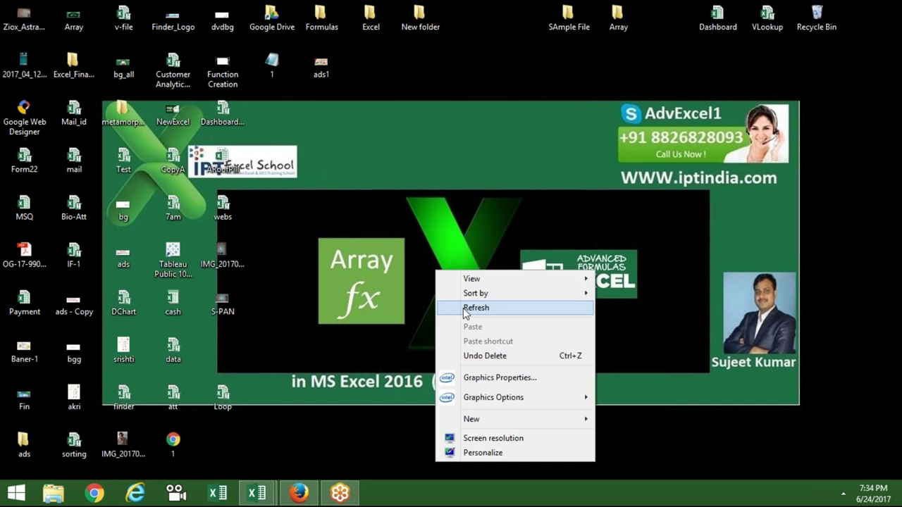
left_click(465, 310)
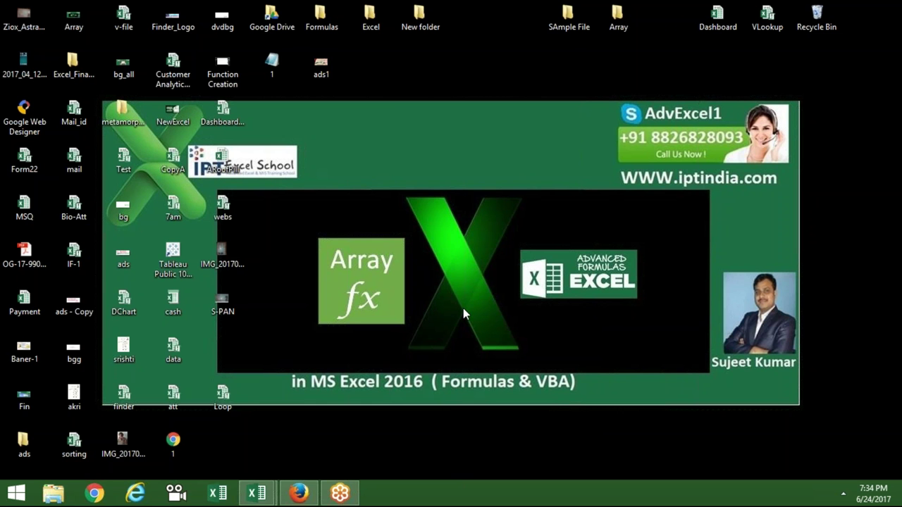
left_click_drag(386, 150, 498, 264)
right_click(452, 192)
left_click(491, 232)
mouse_move(271, 499)
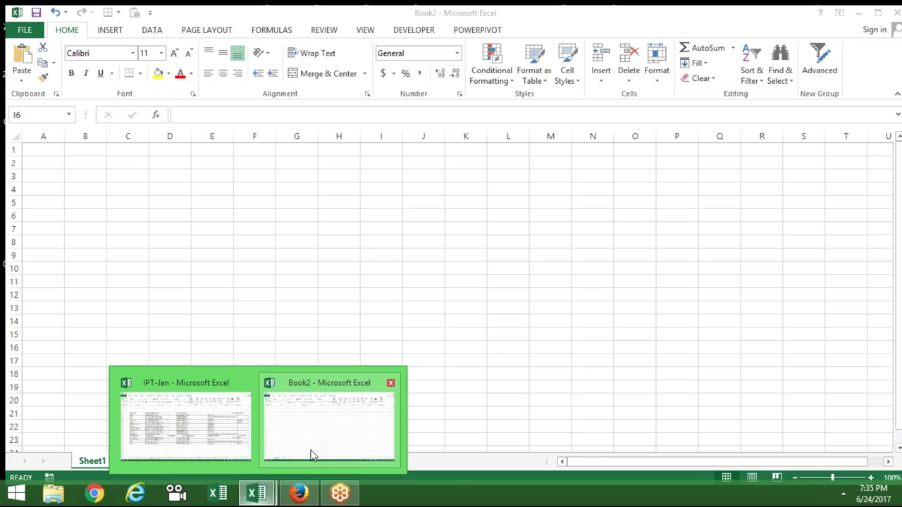
Return to the Book2 workbook and enter the level label L1 in A2.
left_click(312, 457)
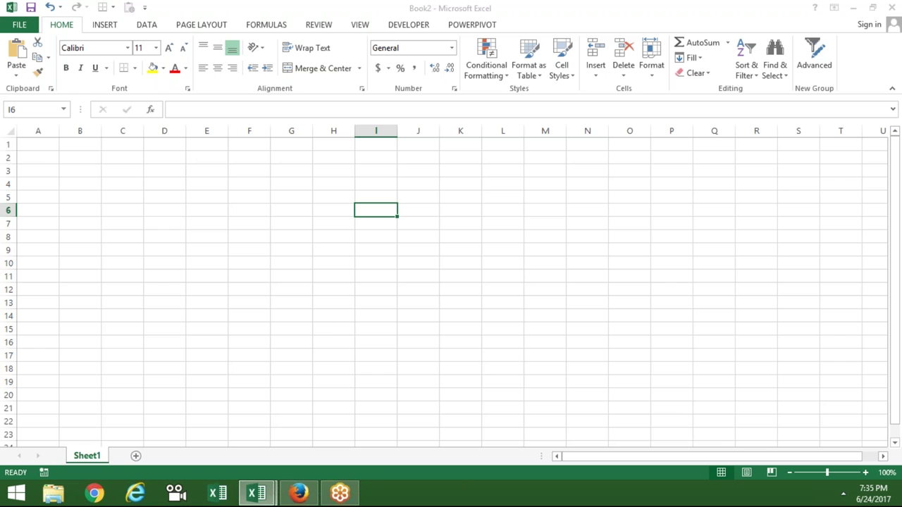
left_click(48, 158)
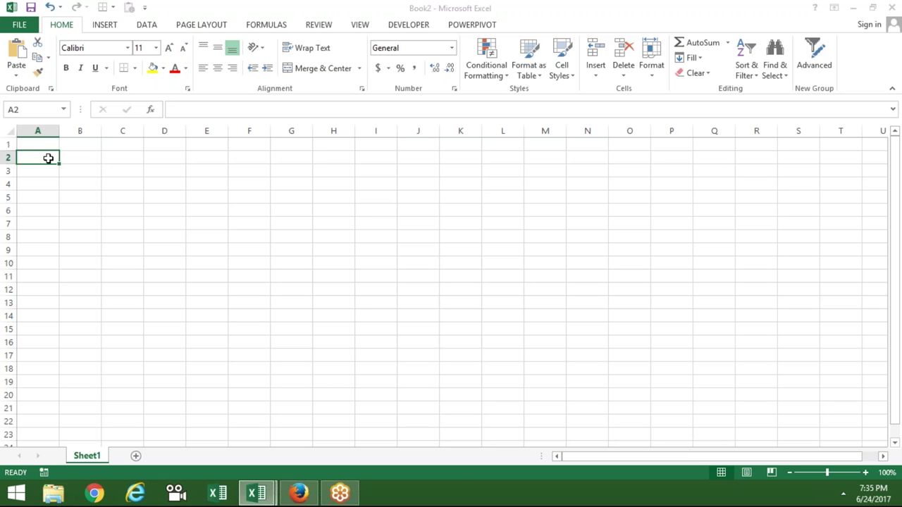
type("Le")
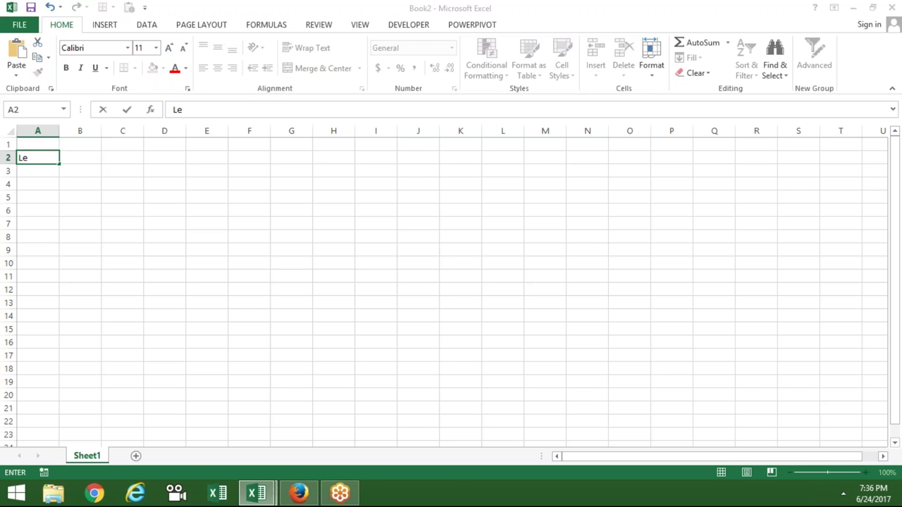
key("BackSpace")
type("1")
key("Tab")
key("Tab")
Enter the course title 'Advanced Excel With Formulas' in B3 and select it across B3:D3.
key("Down")
key("Left")
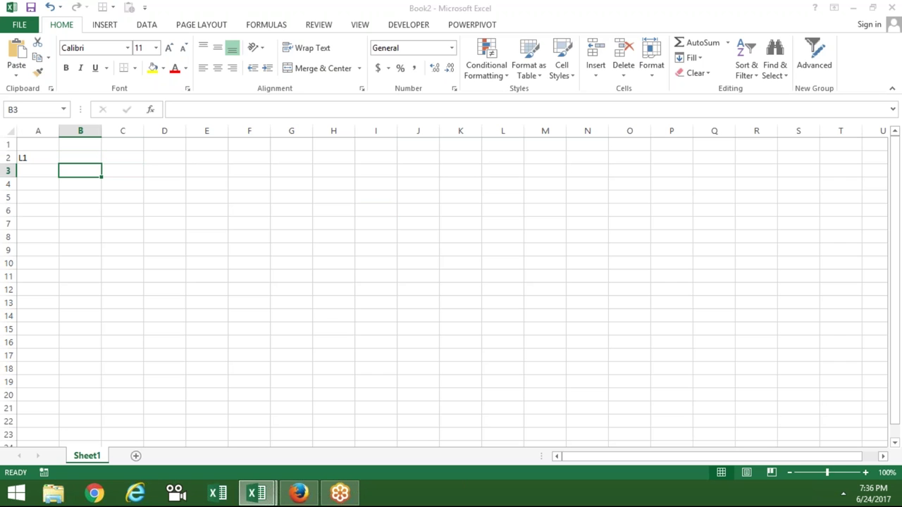
type("Advanced Excel With For")
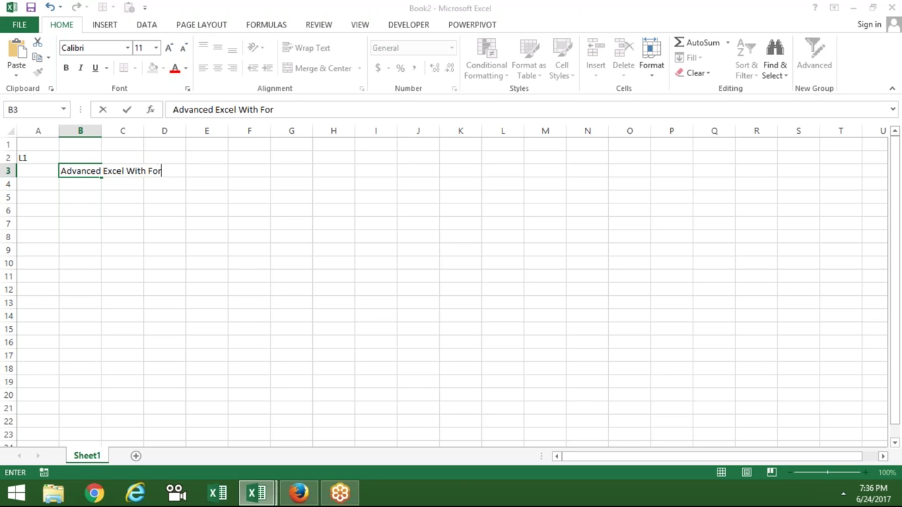
type("m")
type("ula")
type("s")
key("Return")
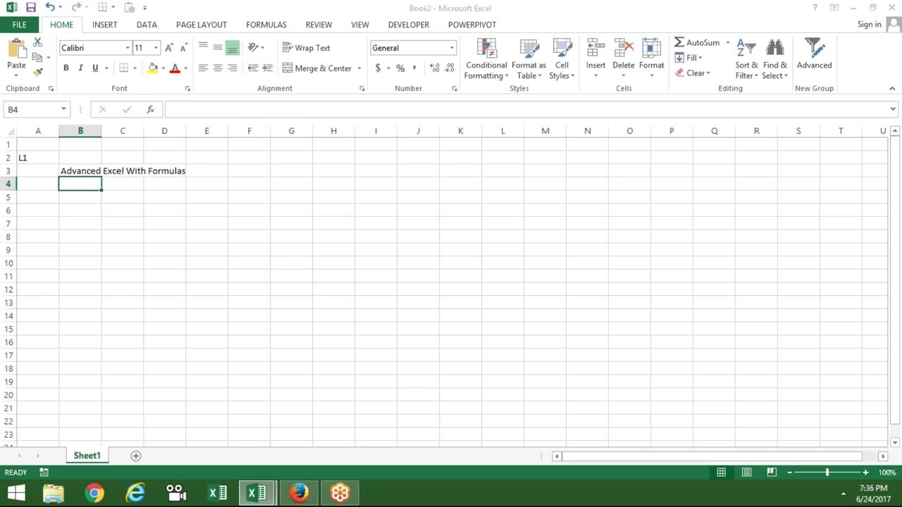
left_click_drag(77, 171, 146, 175)
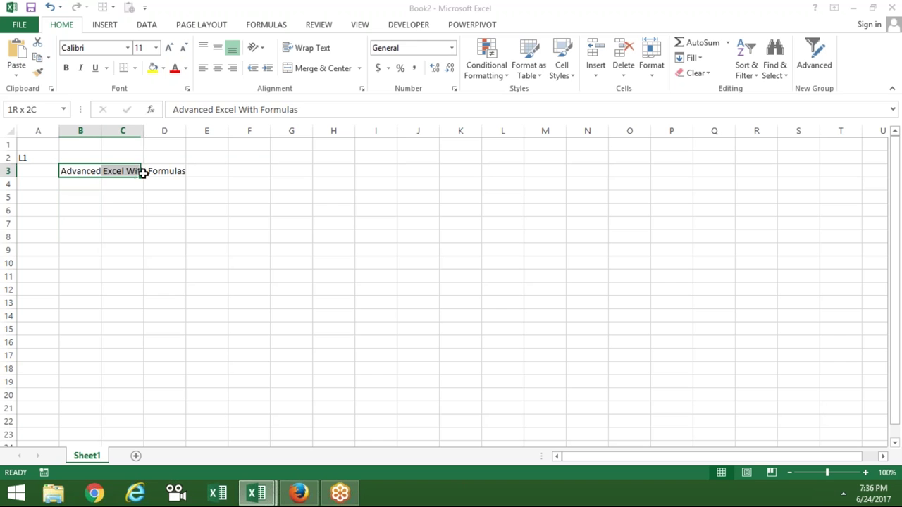
left_click(114, 196)
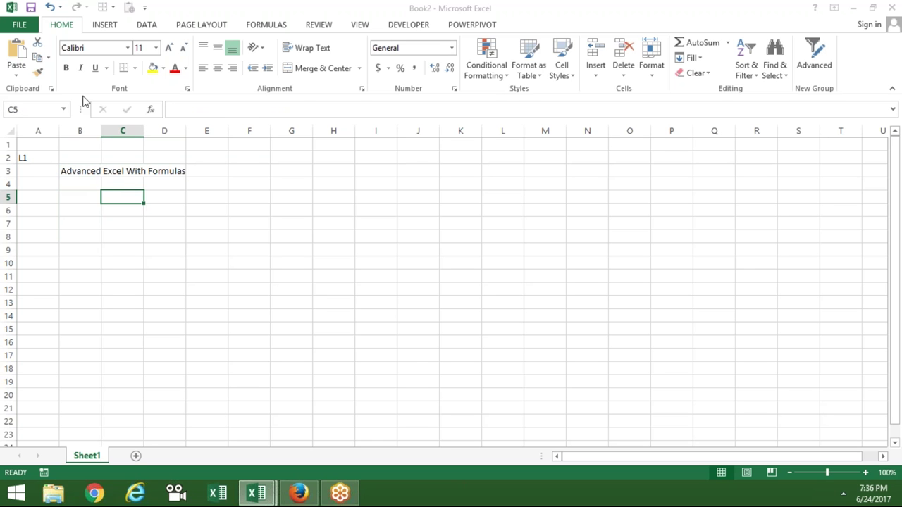
Browse the ribbon tabs, ending on the FORMULAS tab.
left_click(111, 32)
left_click(156, 29)
left_click(202, 25)
left_click(266, 26)
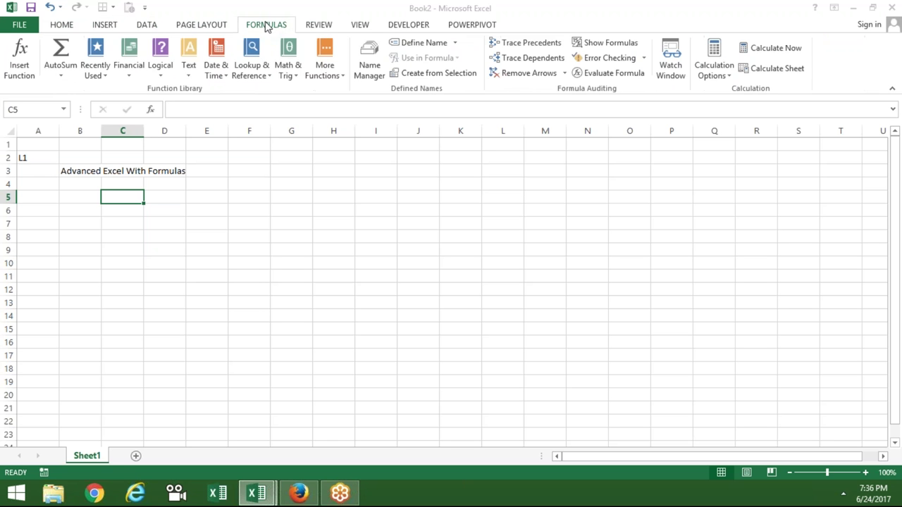
left_click(324, 27)
left_click(365, 25)
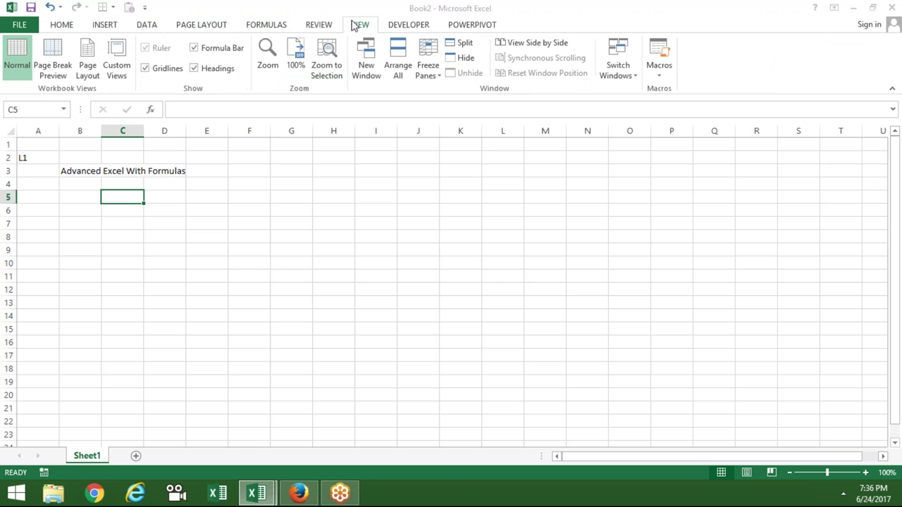
left_click(326, 26)
left_click(284, 30)
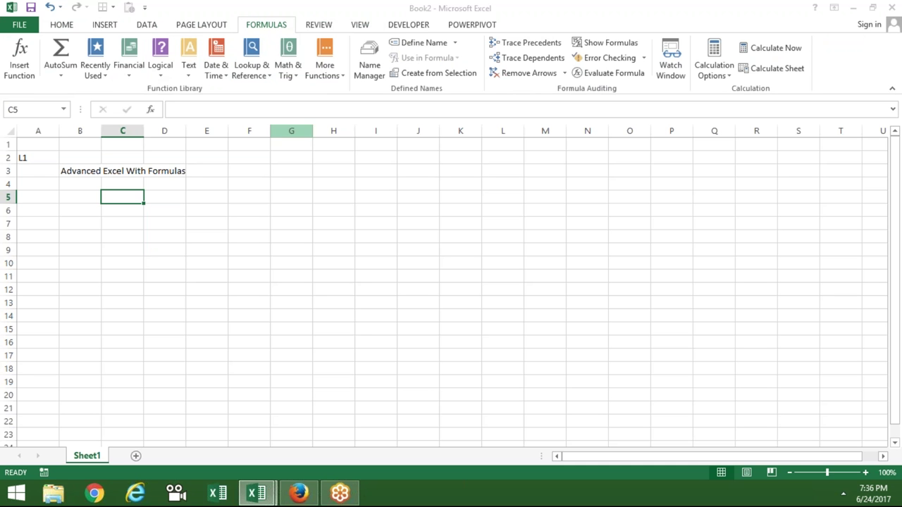
Look through the Logical, More Functions and Financial function lists, then select F4.
left_click(161, 70)
mouse_move(188, 73)
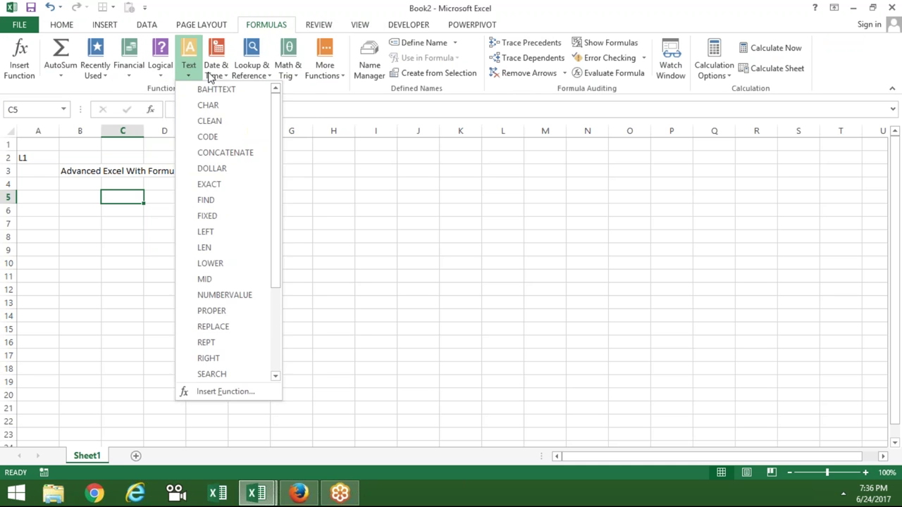
left_click(229, 76)
left_click(310, 71)
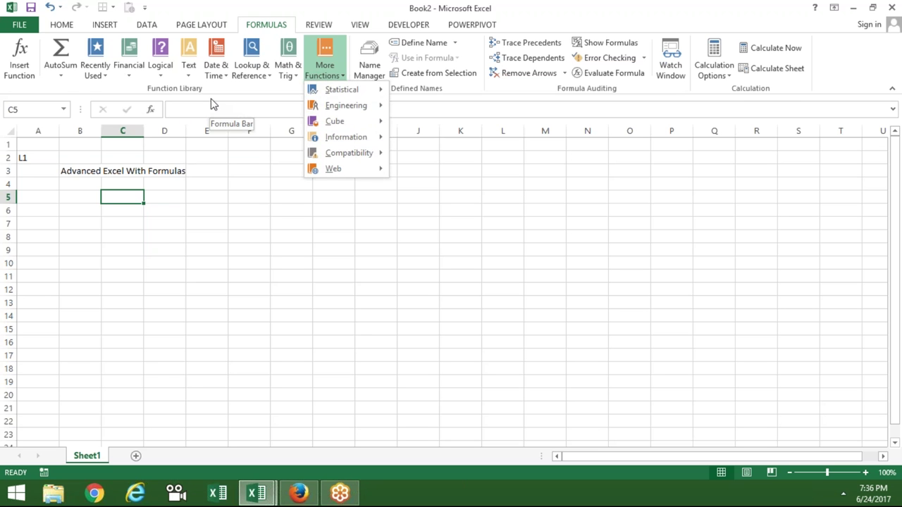
left_click(129, 71)
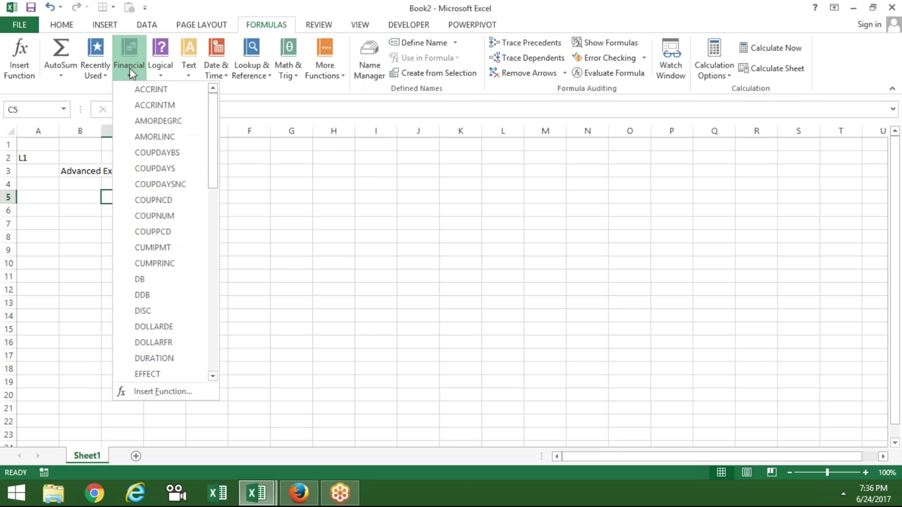
left_click(313, 168)
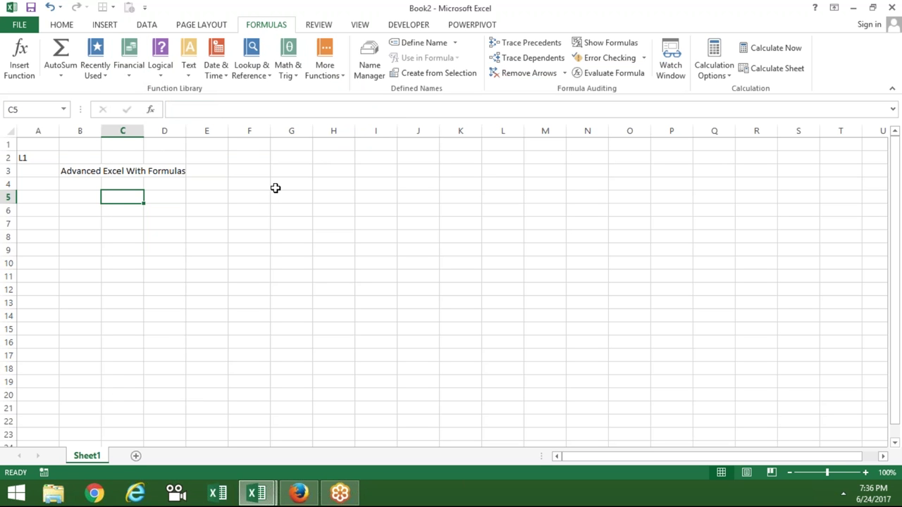
left_click(240, 185)
Enter '>200' in F4, with the topics Triks and Nesting below it.
type(">200")
key("Return")
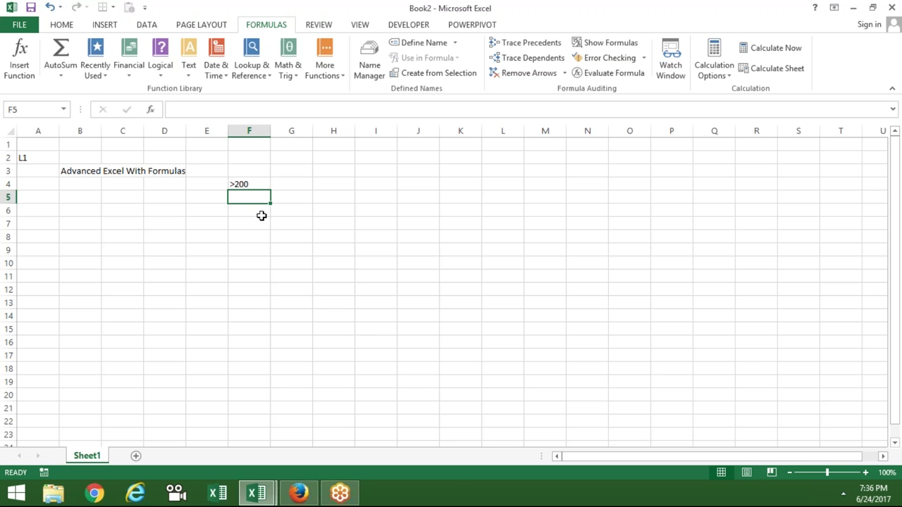
type("Triks")
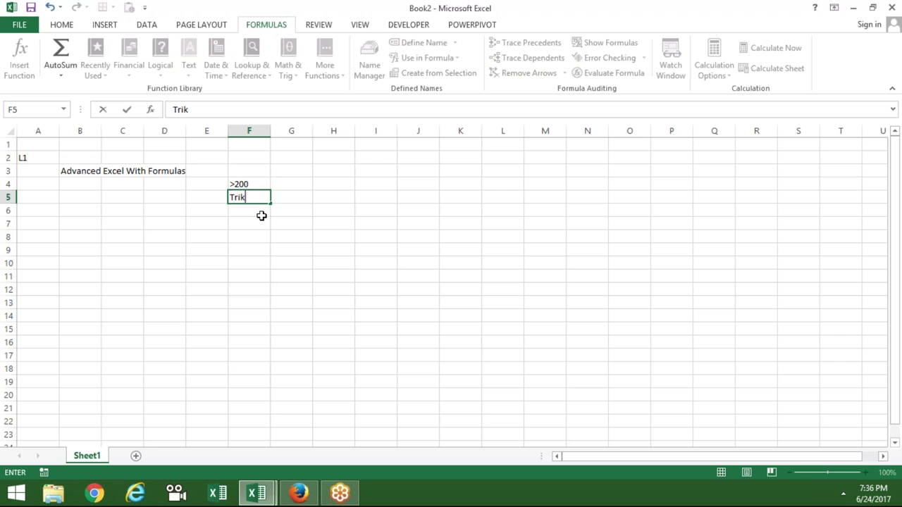
key("Return")
type("Neax")
key("BackSpace")
key("BackSpace")
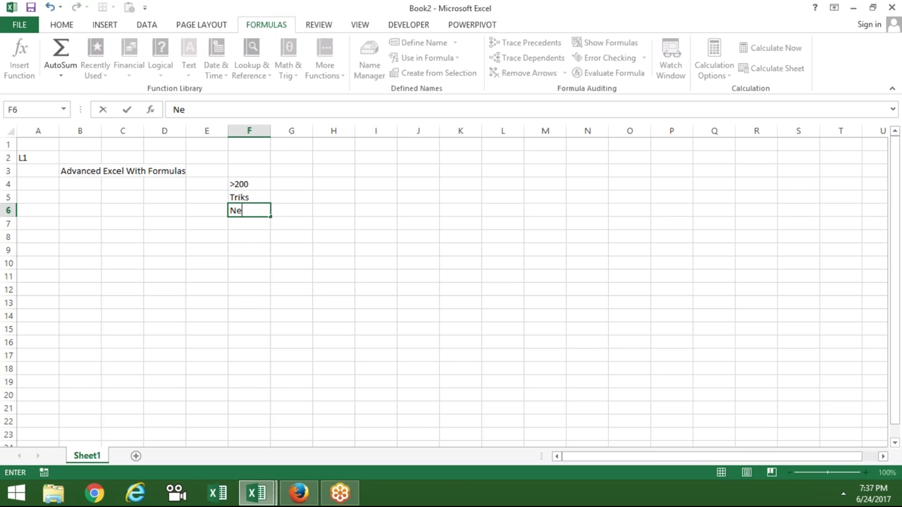
type("sting")
key("Return")
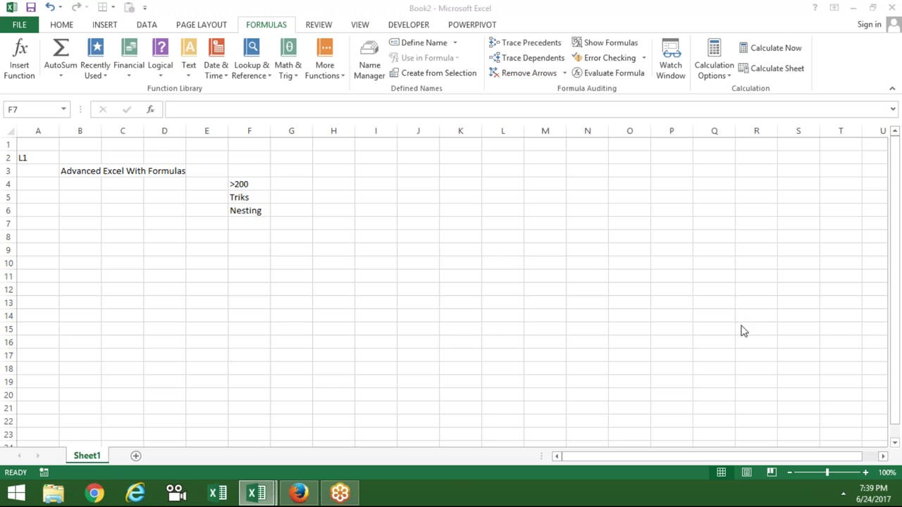
Add Array Formulas, Automation and Dynamic Chart to the topic list in F7:F9.
left_click(238, 221)
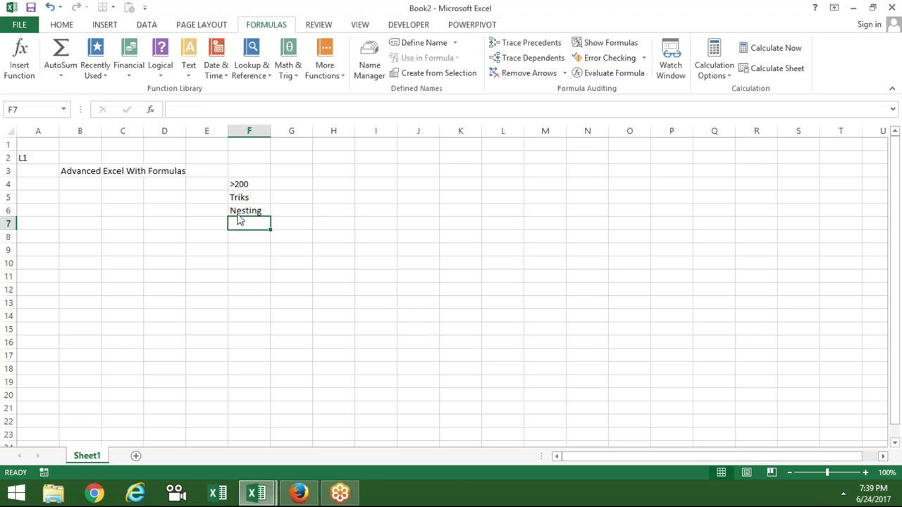
type("Array For")
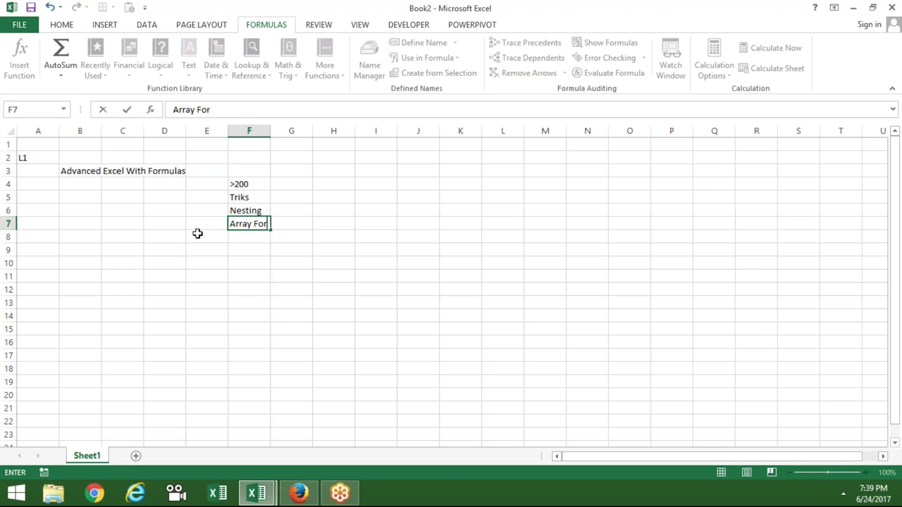
type("mulas")
key("Return")
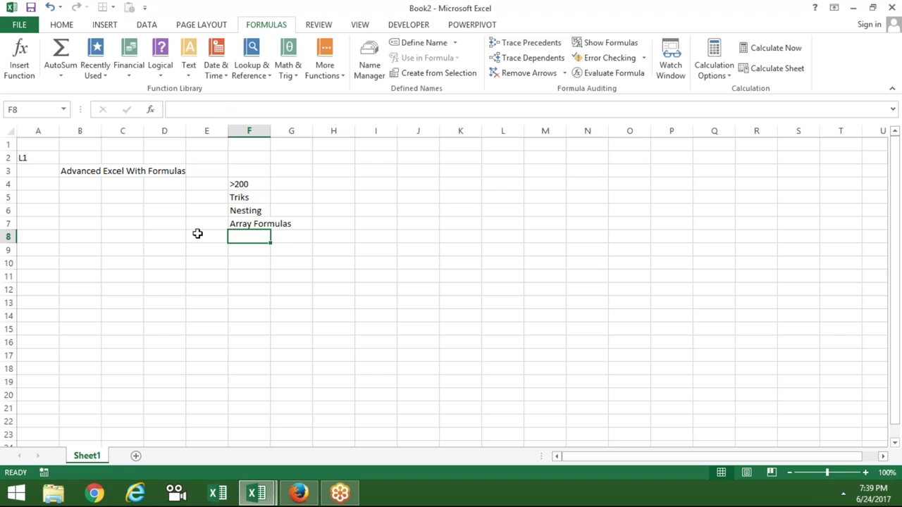
type("Automation")
key("Return")
type("Dynamic Chart")
key("Return")
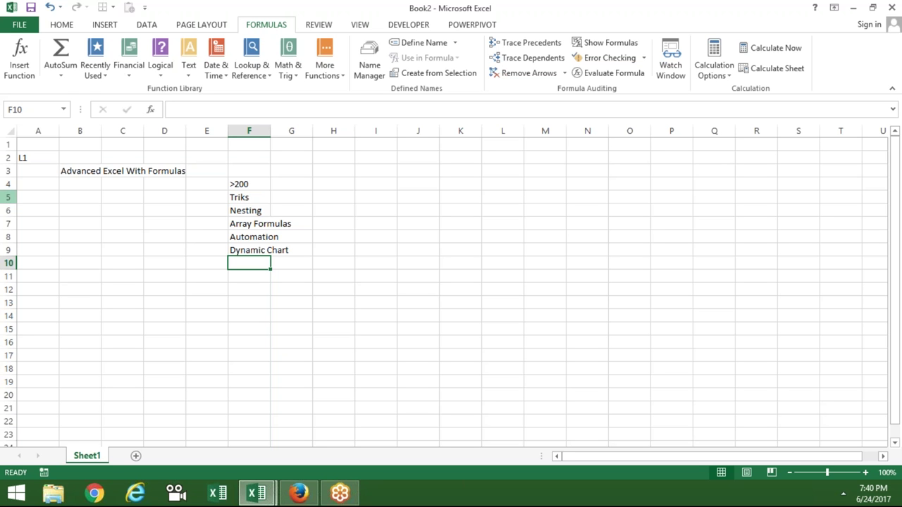
Label A12 as L2 with the course title 'Excel VBA Macros Programming' in B12.
left_click(46, 289)
key("F2")
type("L2")
key("Tab")
type("Excel")
type("VBA")
type(" VBA")
key("BackSpace")
key("BackSpace")
key("BackSpace")
key("BackSpace")
type("Macros Programming")
key("Return")
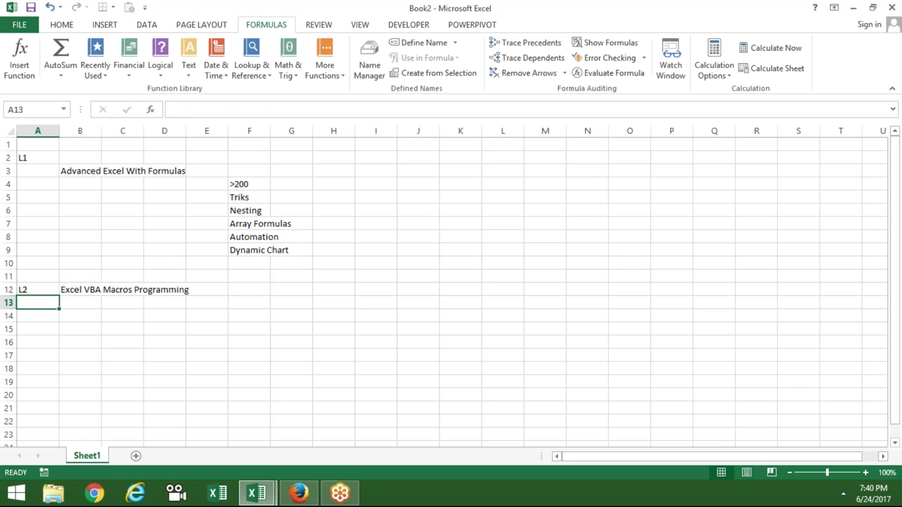
List the topics Macros, Event and Function starting at C14.
key("Right")
key("Right")
key("Right")
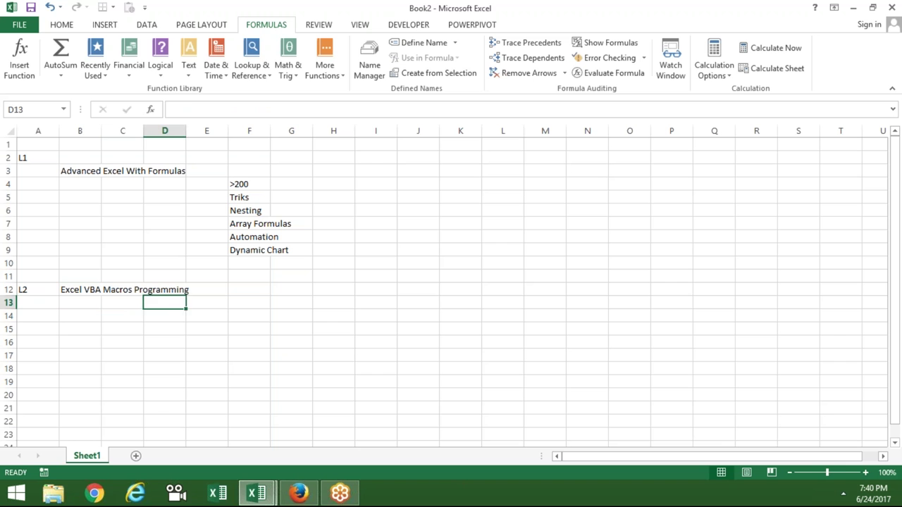
key("Left")
key("Down")
type("MAcros")
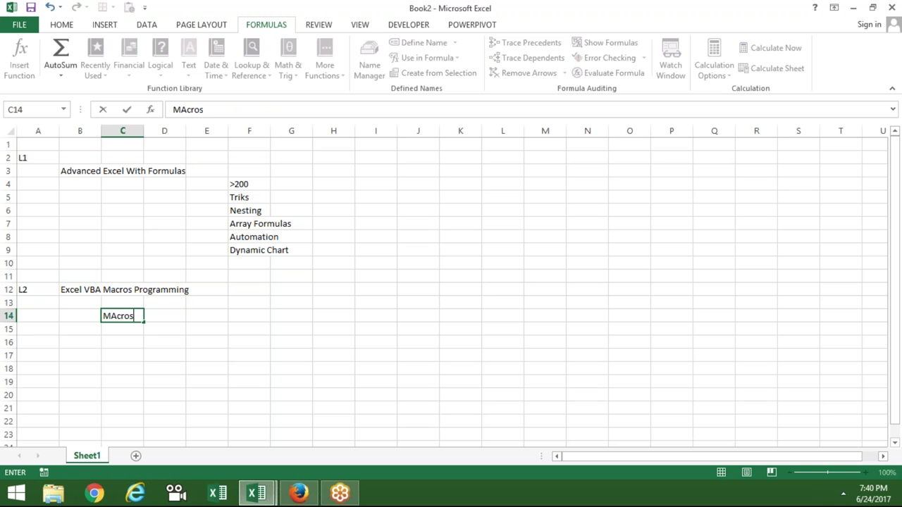
key("Return")
type("Event")
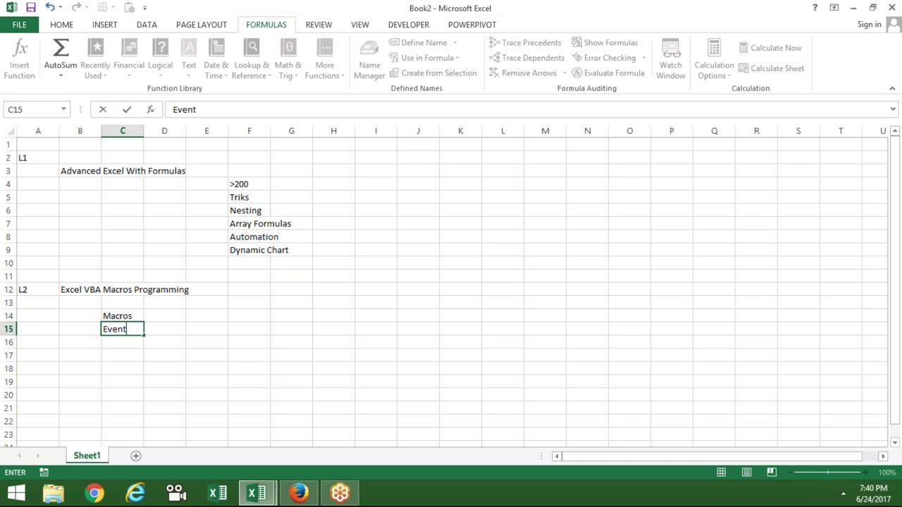
key("Return")
type("Function")
key("ctrl+Return")
Add Userform and Connectvity in C17:C18, then select the L2 topics and reopen Connectvity.
left_click(122, 356)
type("Userform")
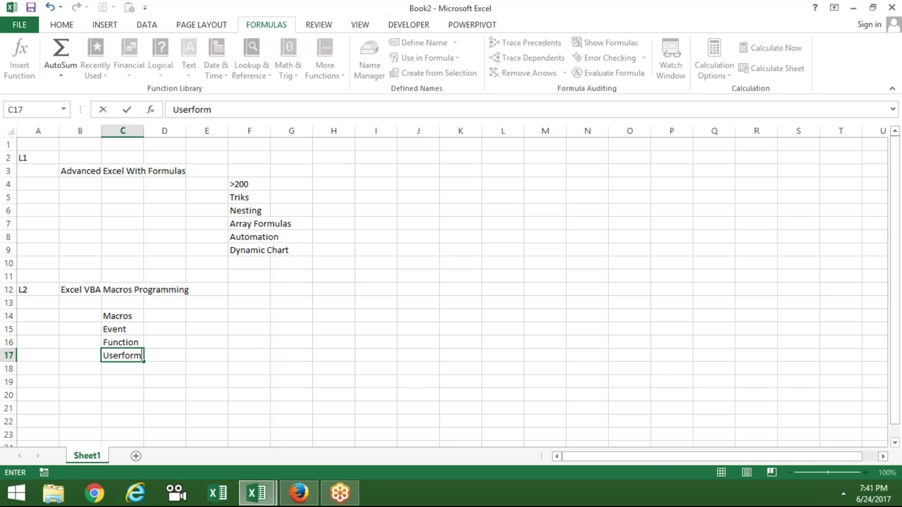
key("Return")
type("Con")
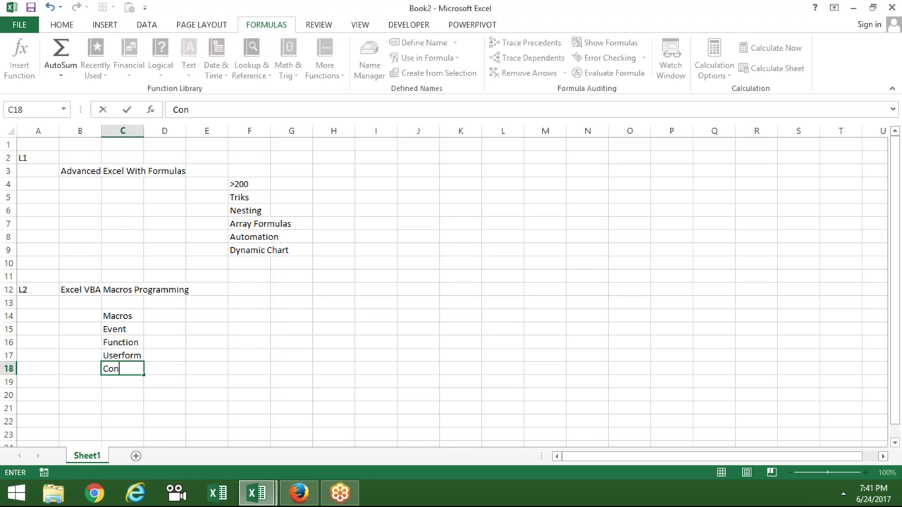
type("nec")
type("tvity")
key("Return")
key("Up")
key("shift+Up")
key("shift+Up")
key("shift+Up")
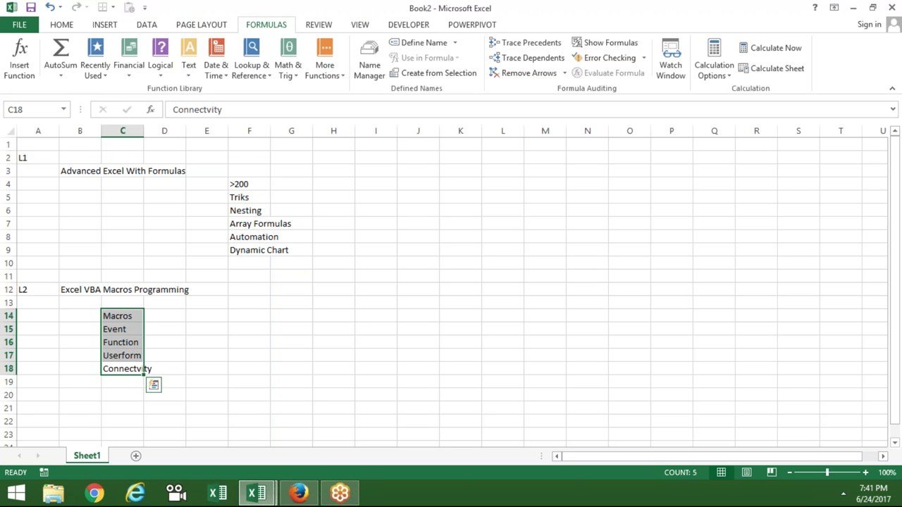
left_click(40, 395)
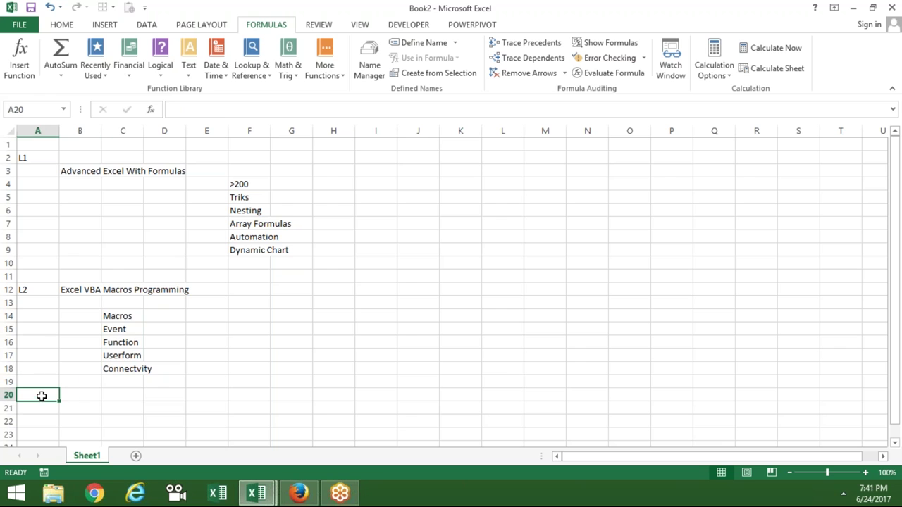
double_click(126, 368)
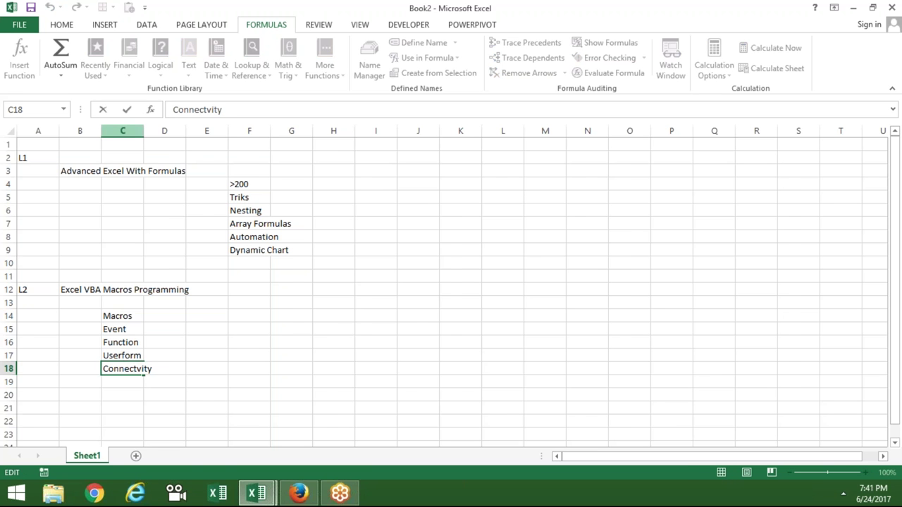
Widen column C so the topics fit.
left_click(141, 131)
left_click_drag(143, 132, 154, 133)
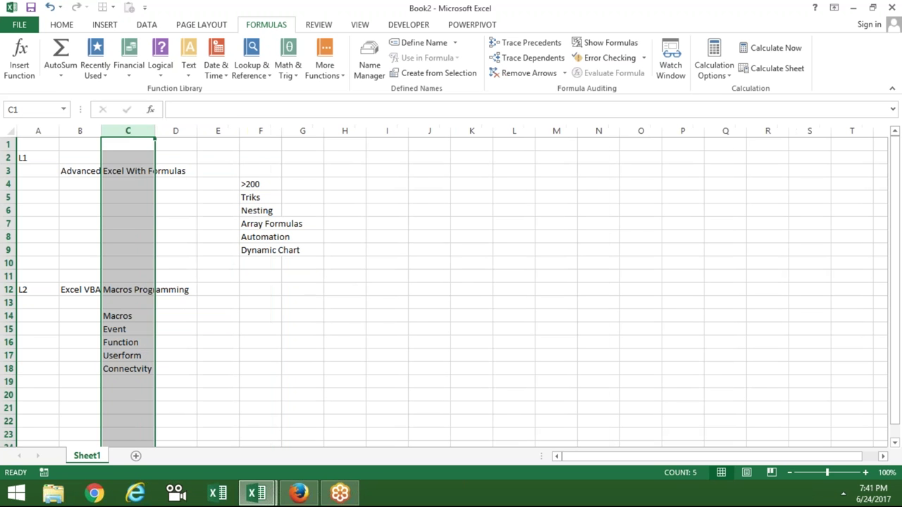
left_click(29, 358)
Label A19 as L3 and enter Ms Access Database in B20.
left_click(29, 382)
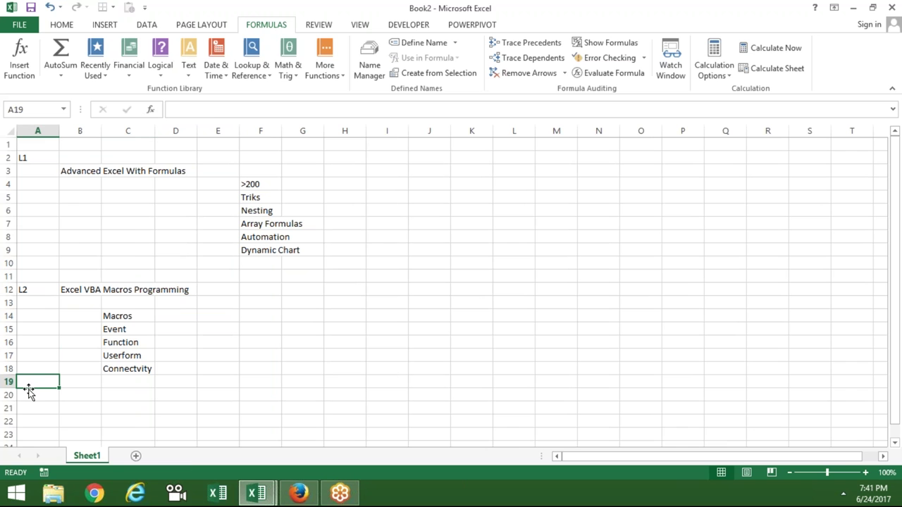
type("L3")
key("Return")
key("Right")
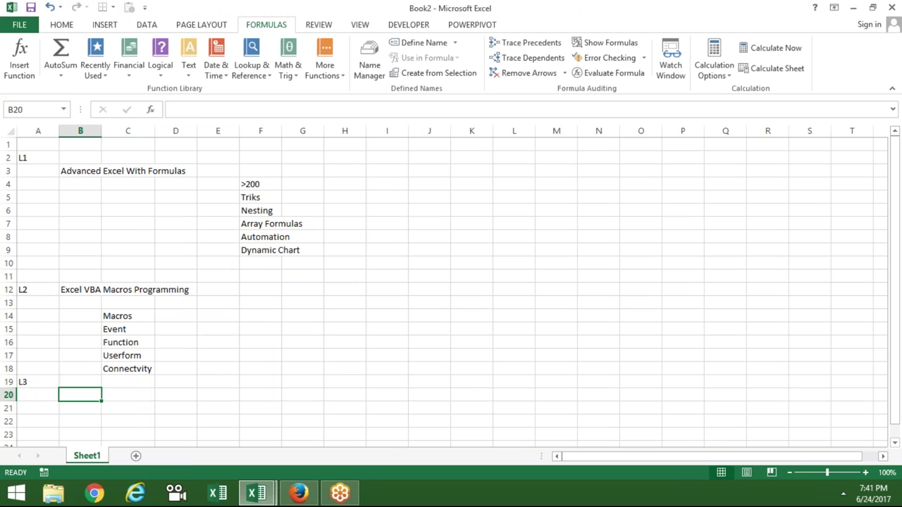
type("Ms Ac")
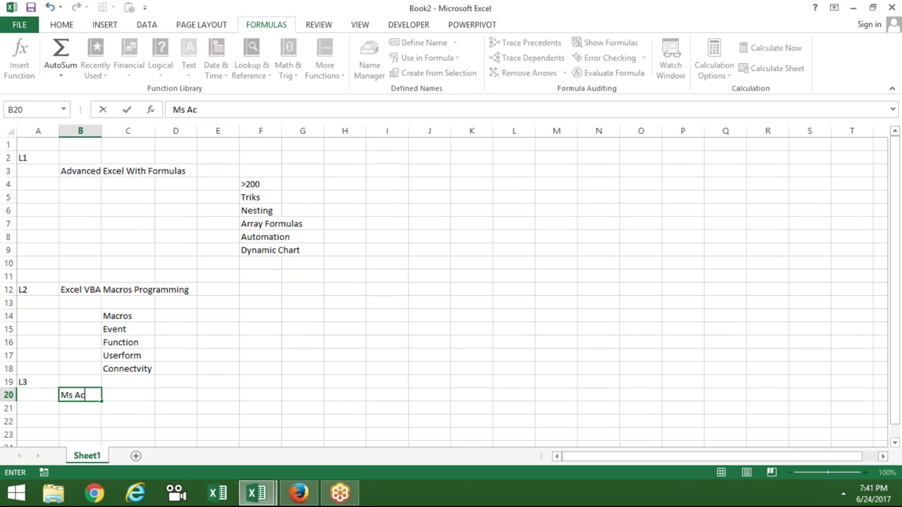
type("cess Database")
key("Return")
Add SQL and Tableau beneath it and select the L3 courses B20:B22.
type("SQL")
key("Return")
type("Tableau")
key("Return")
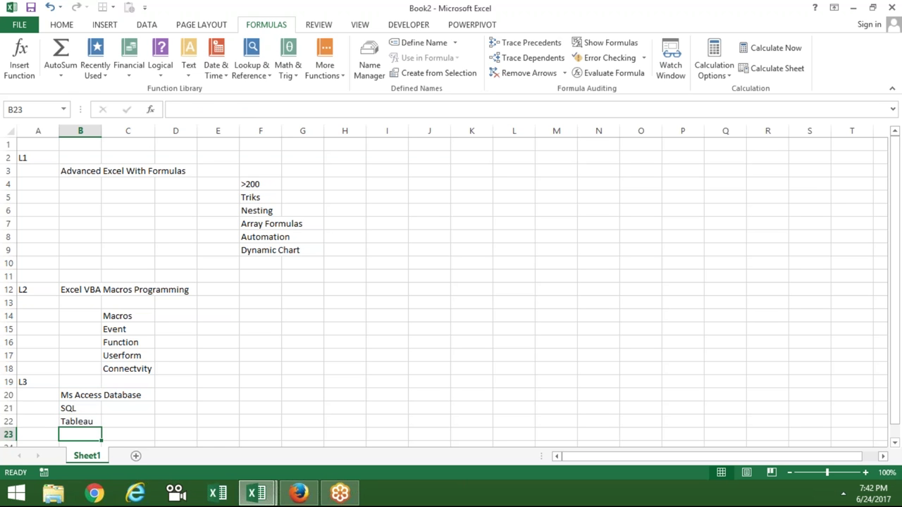
key("Up")
key("Up")
key("Up")
key("Down")
key("Down")
key("Up")
key("Up")
key("shift+Down")
key("shift+Down")
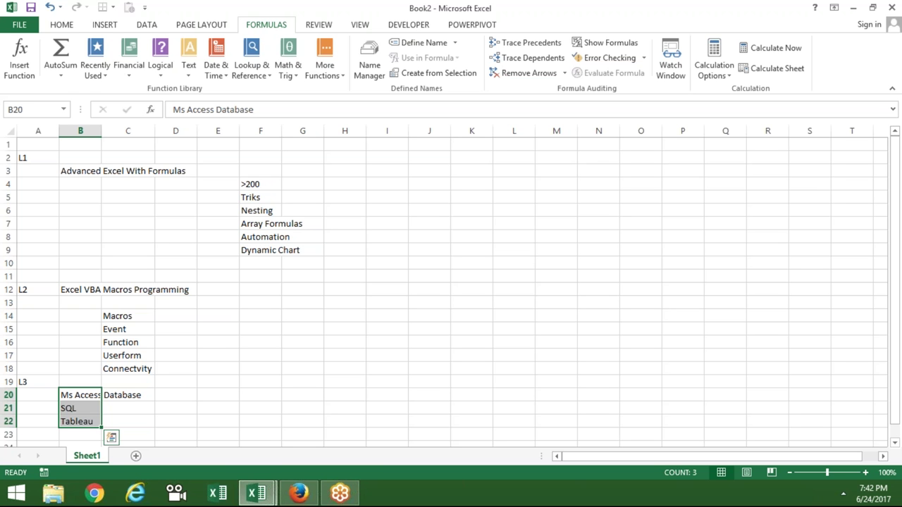
Enter the L1 hour range '25-35 H' in C6.
left_click(224, 342)
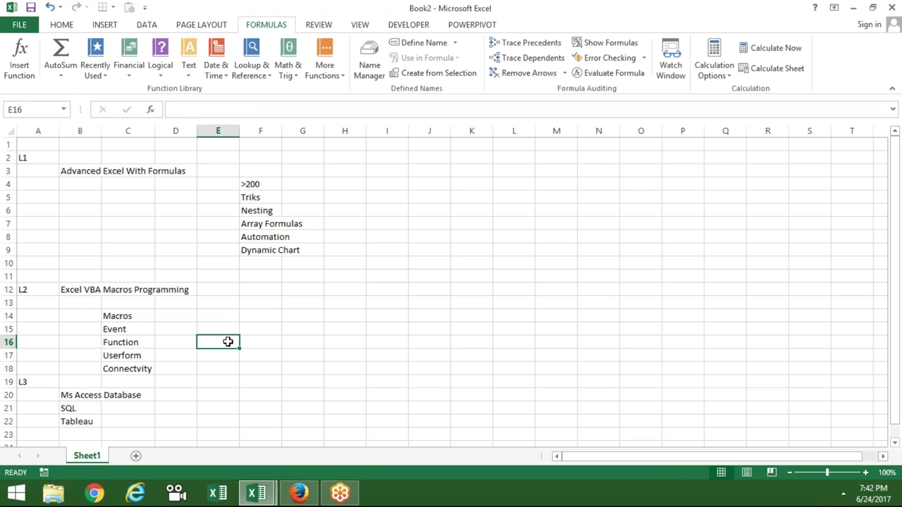
left_click(106, 206)
type("25-35")
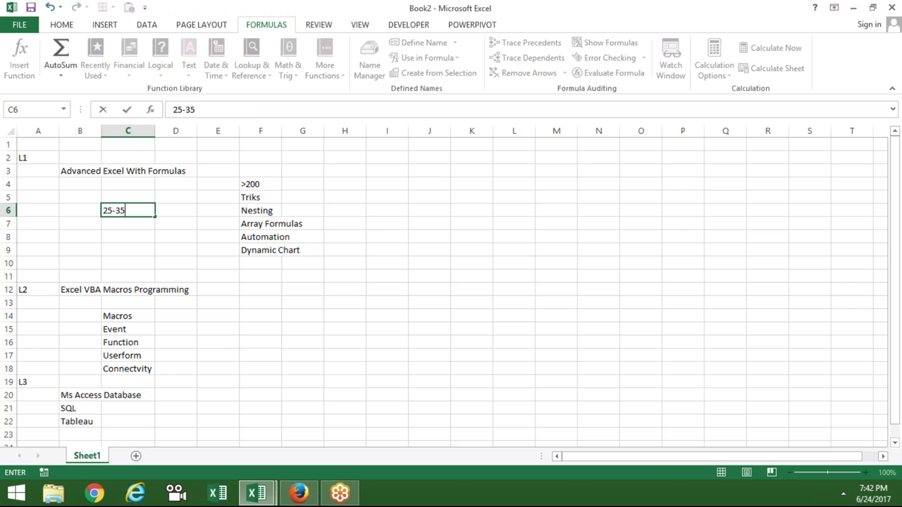
type(" H")
key("Return")
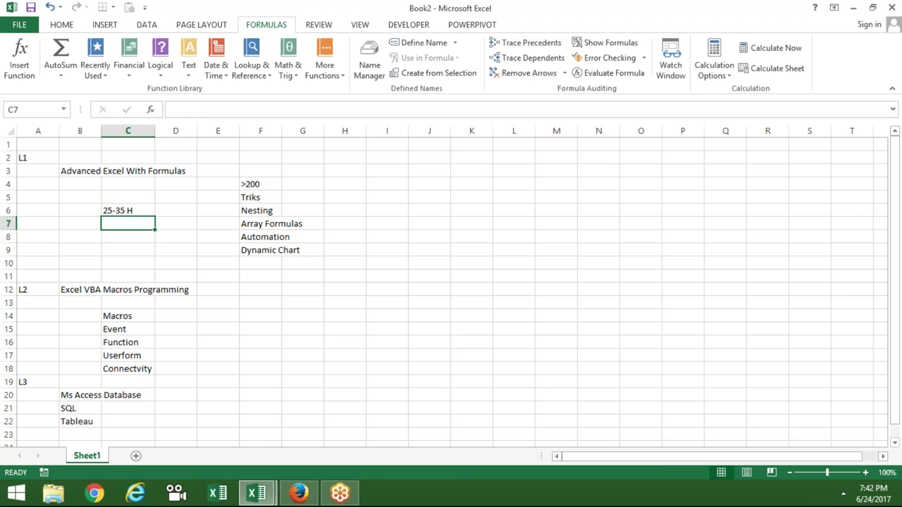
Give Macros the hour range 35-45 in D14.
left_click(187, 318)
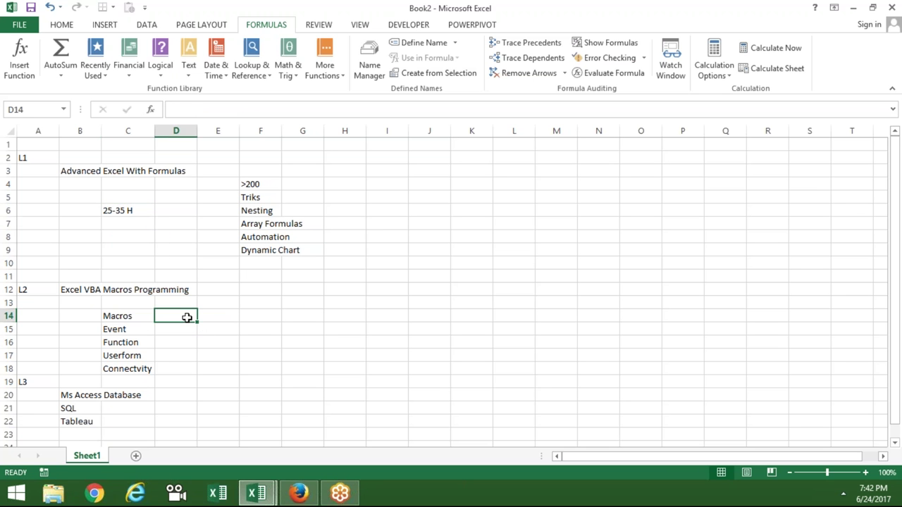
type("45-")
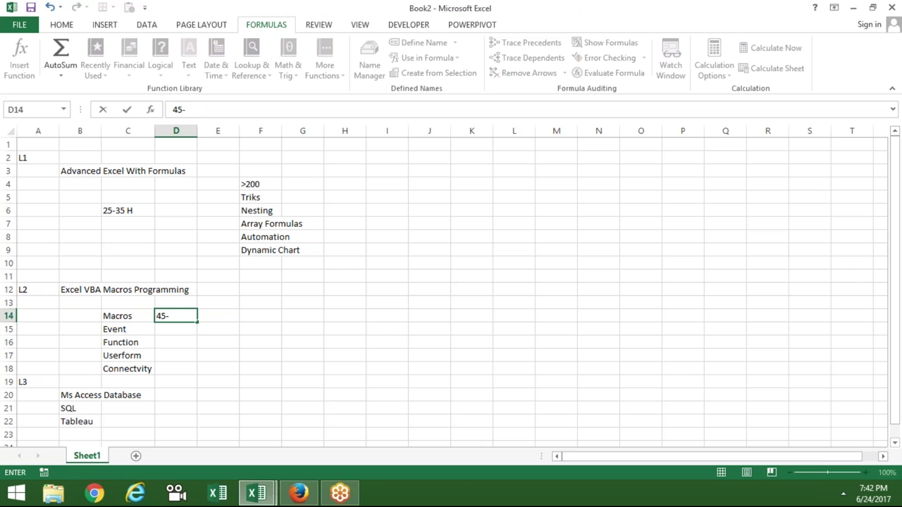
key("BackSpace")
key("BackSpace")
key("BackSpace")
type("35-45")
key("Return")
Set the SQL hour range in D21 to 15-20, replacing the entry that became a date.
key("Down")
key("Down")
key("Down")
key("Down")
key("Down")
key("Down")
key("Down")
key("Up")
type("10-15")
key("Return")
key("Up")
key("Delete")
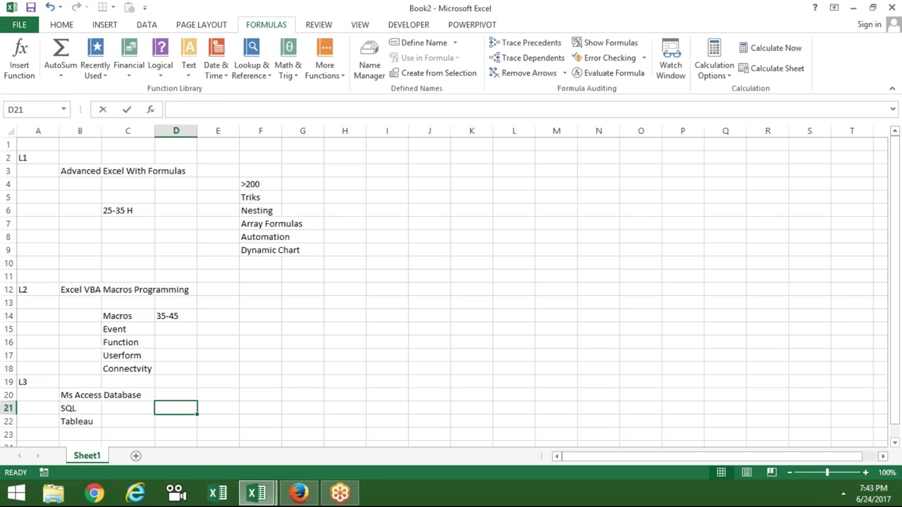
type("15-20")
key("Return")
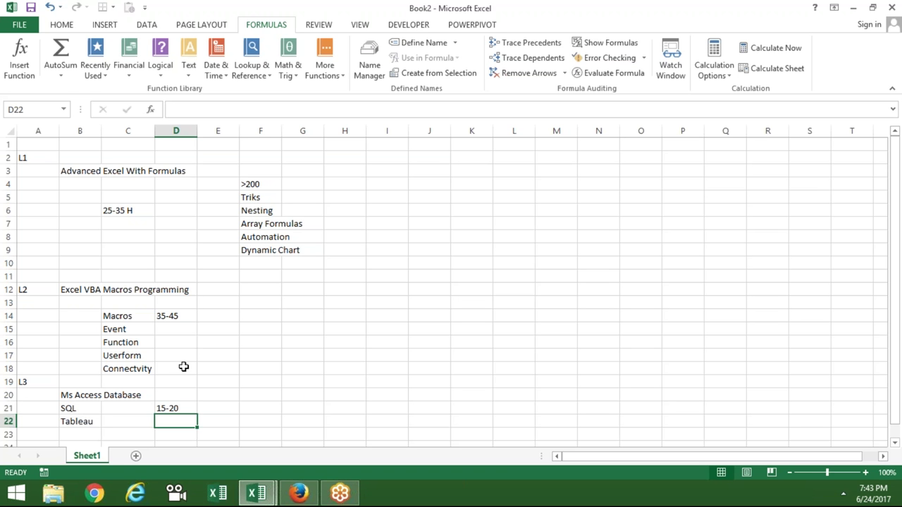
Enter '80 to 100' in H10.
left_click(340, 266)
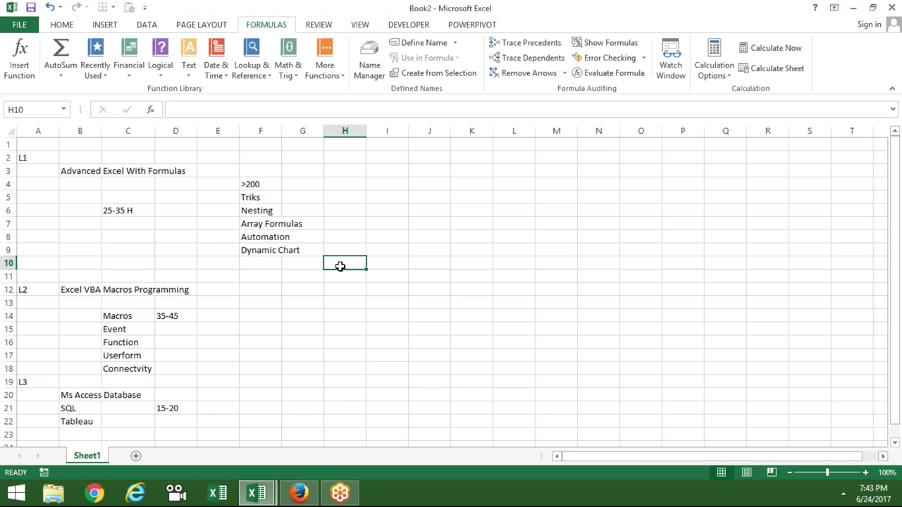
type("80 to 100")
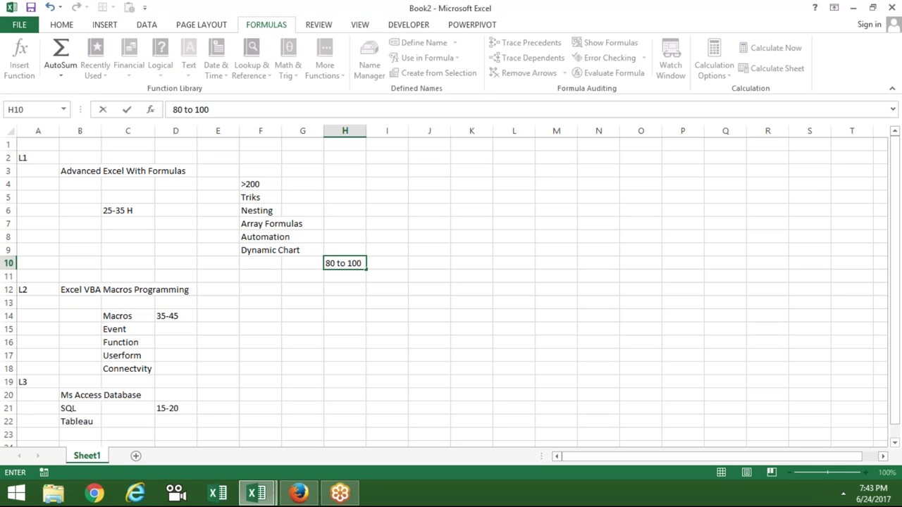
key("Return")
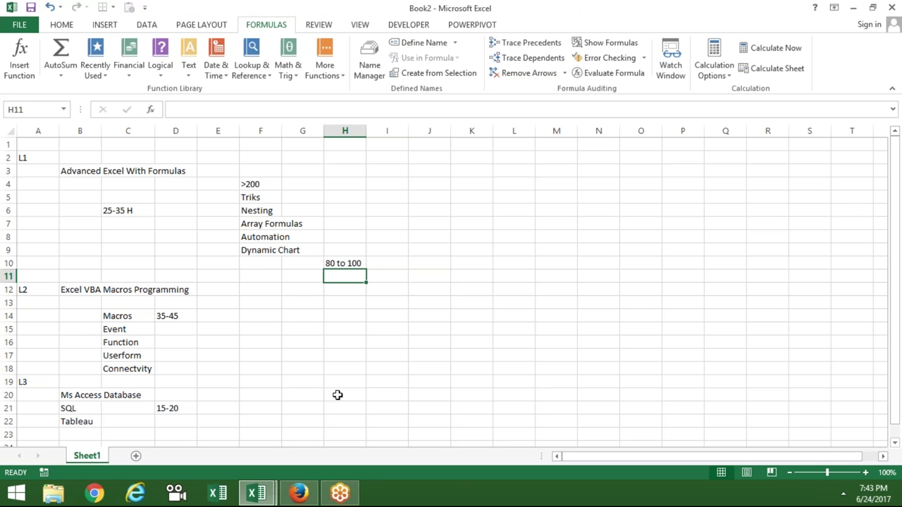
Enter the fees 15000 in I13, 7500 in D7 and 10000 in E15.
left_click(382, 303)
type("15000")
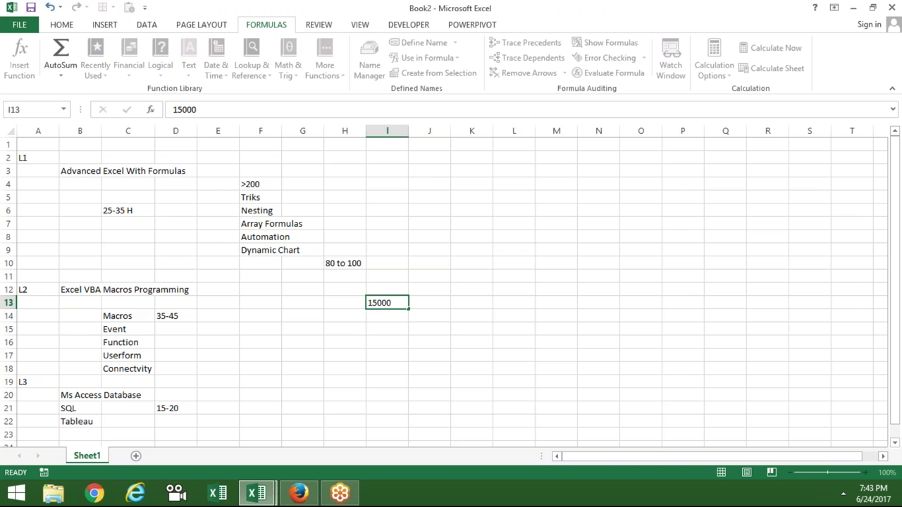
key("Return")
left_click(167, 224)
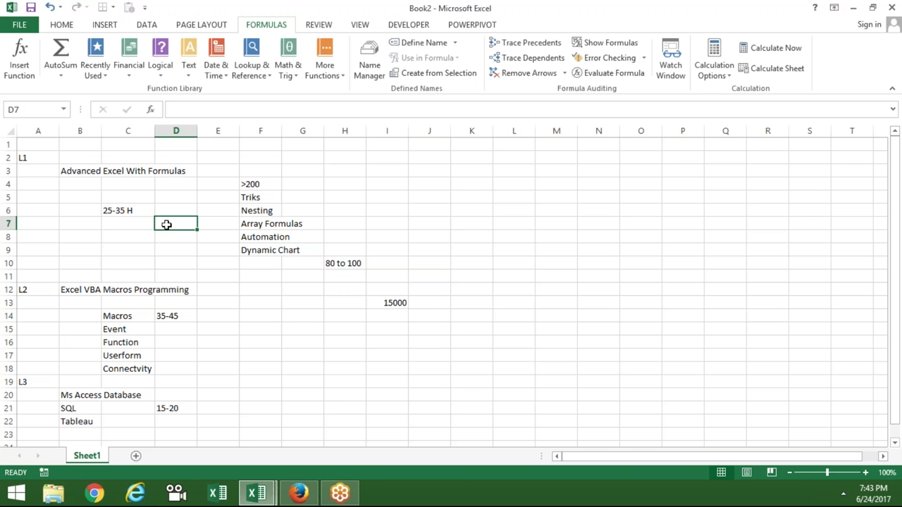
type("7500")
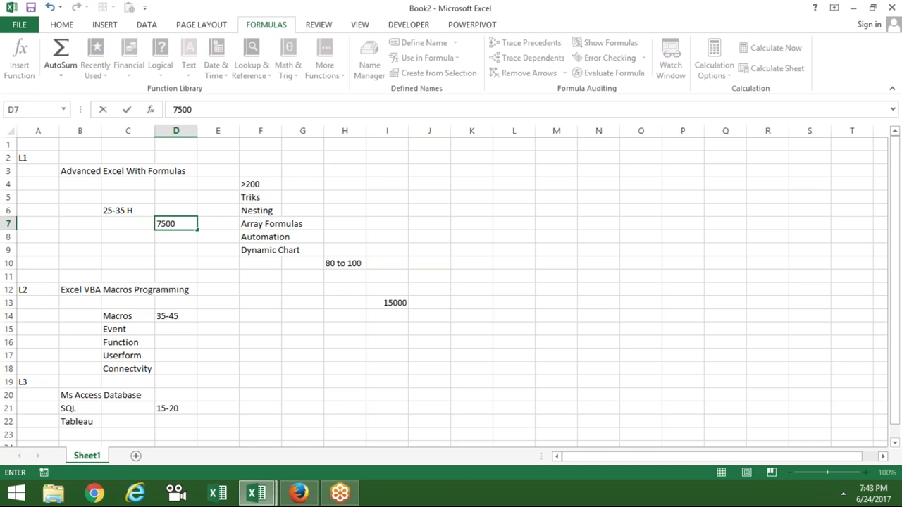
left_click(213, 332)
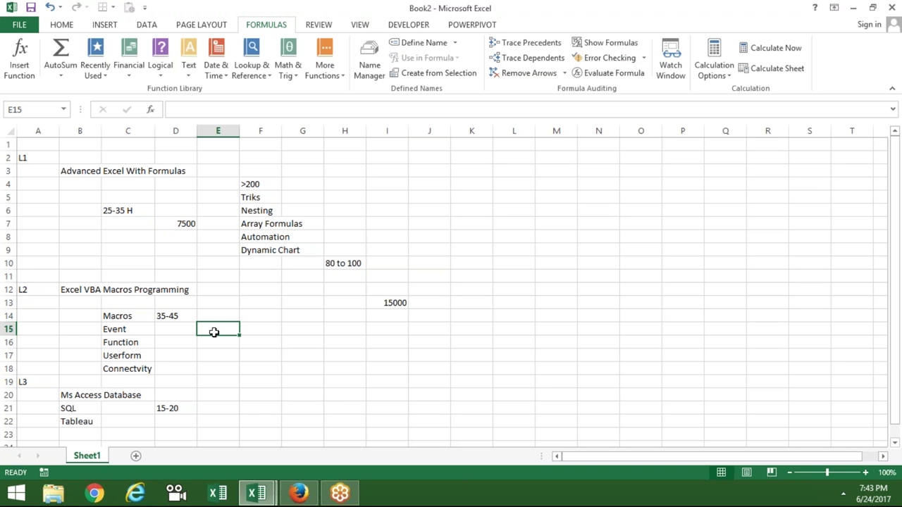
type("10000")
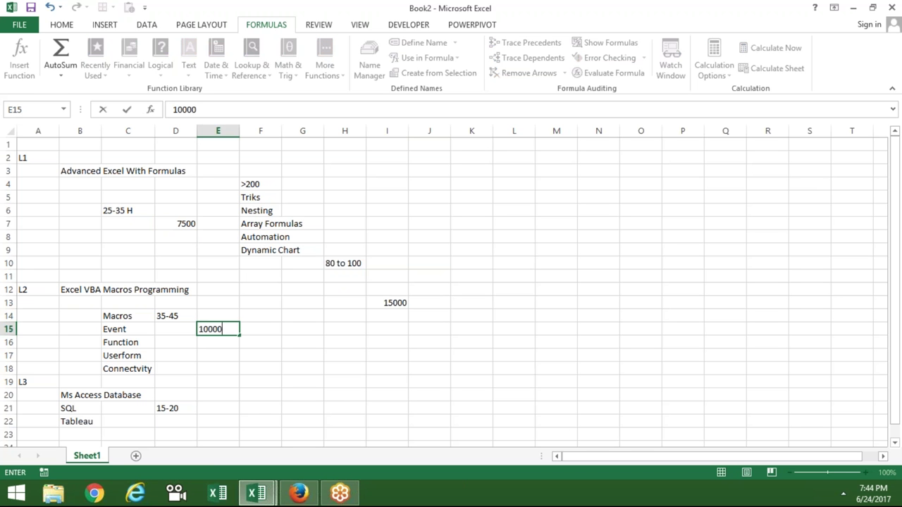
key("Return")
Select the L2 block rows 12 to 19 in column A, then clear the selection.
left_click(234, 370)
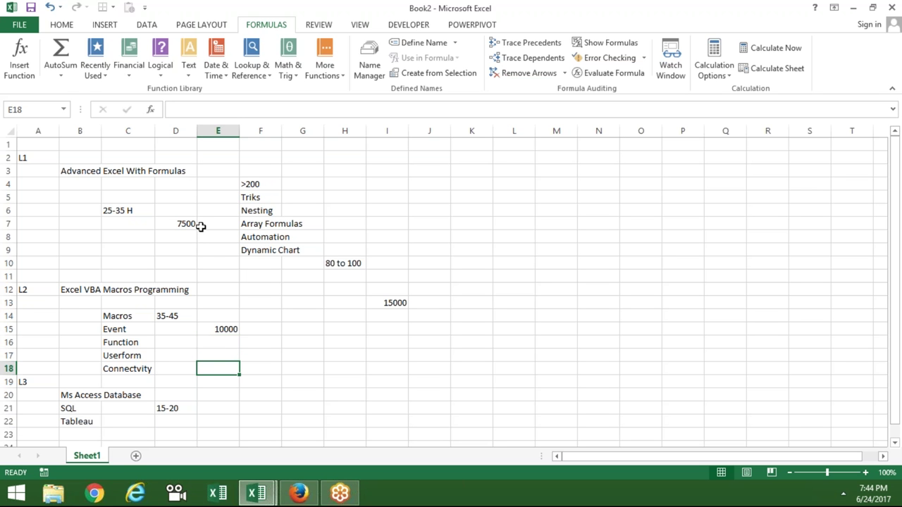
left_click(224, 327)
left_click_drag(35, 289, 23, 384)
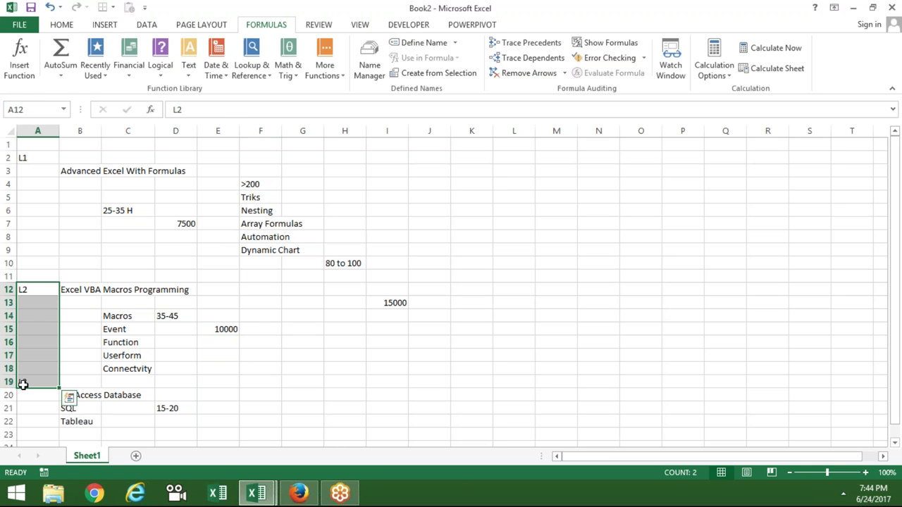
left_click(121, 372)
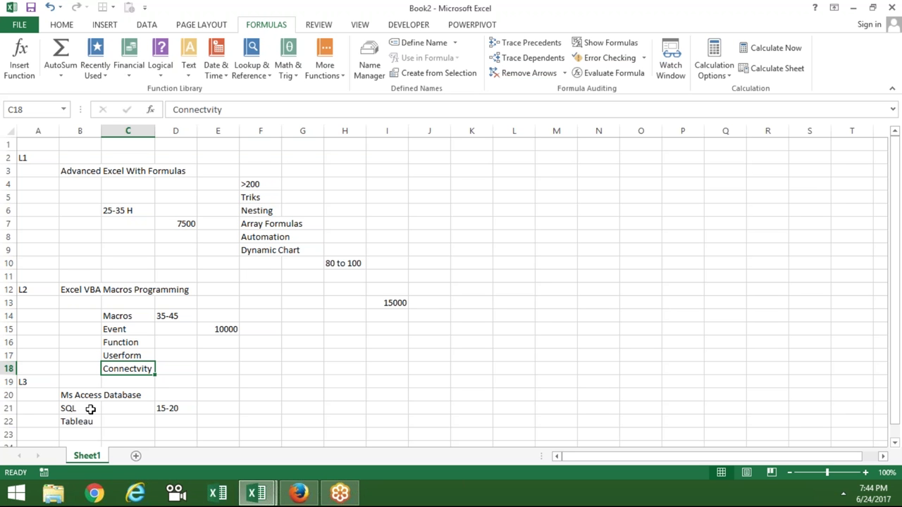
left_click(343, 344)
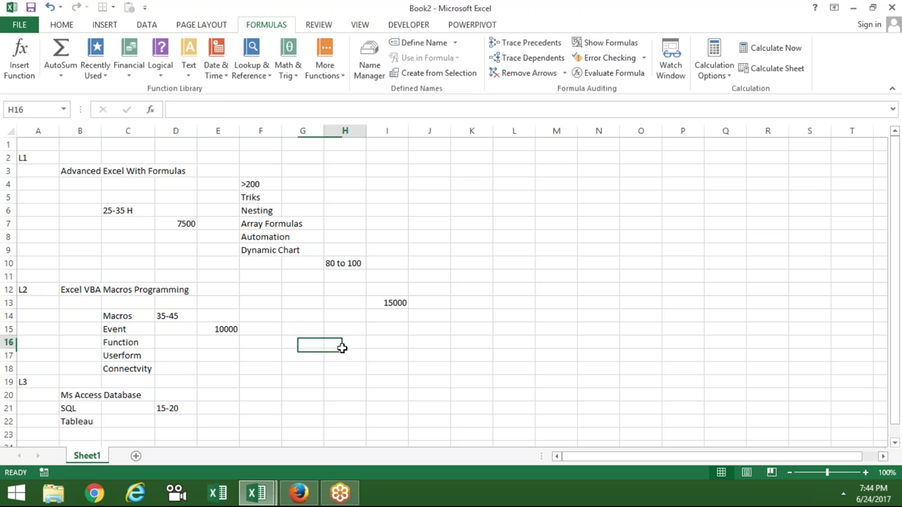
Enter the weekday schedule M-F with 1 in H16:I16.
type("M-F")
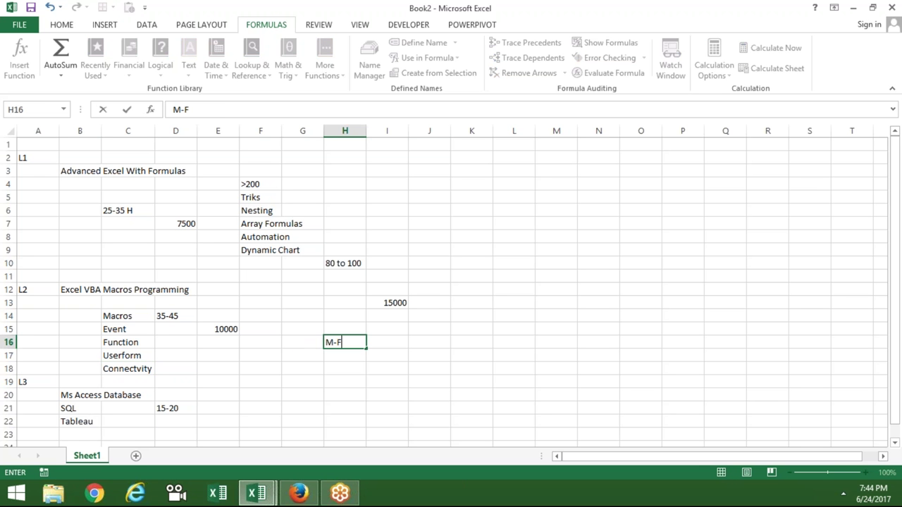
key("Return")
key("Up")
key("Right")
type("1")
key("Return")
Enter the weekend schedule S-S with 2.5 in H18:I18.
left_click(344, 369)
type("S")
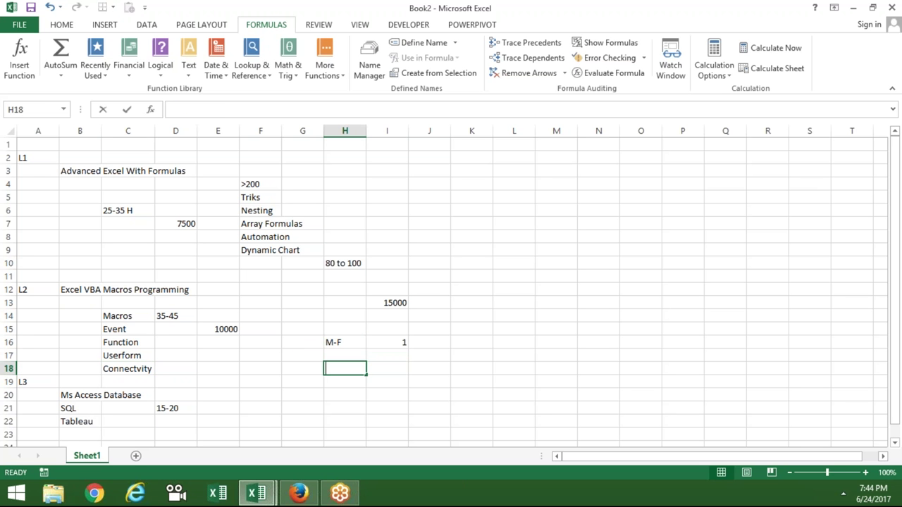
type("-S")
key("Tab")
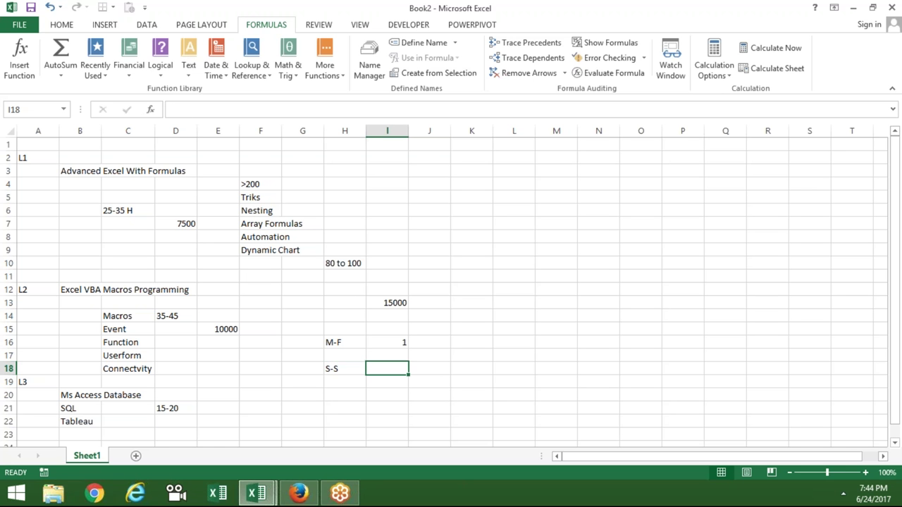
type("2.5")
key("Return")
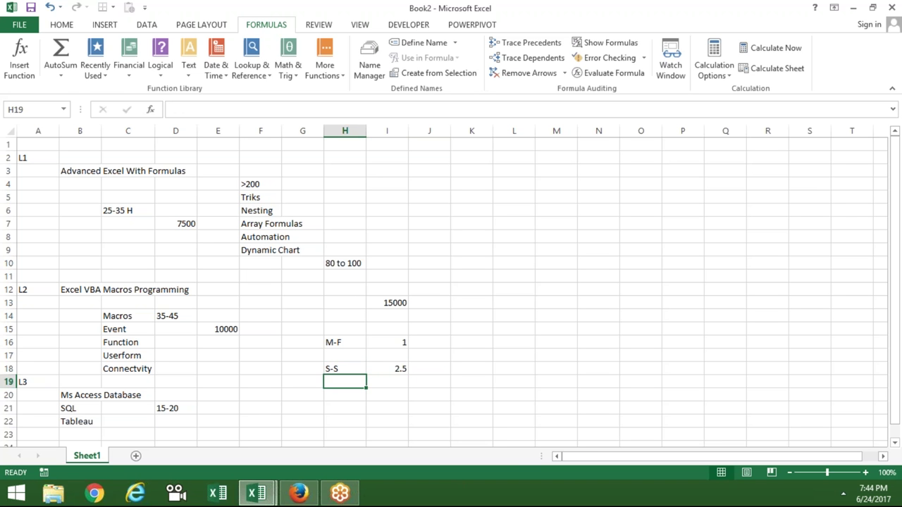
left_click(345, 369)
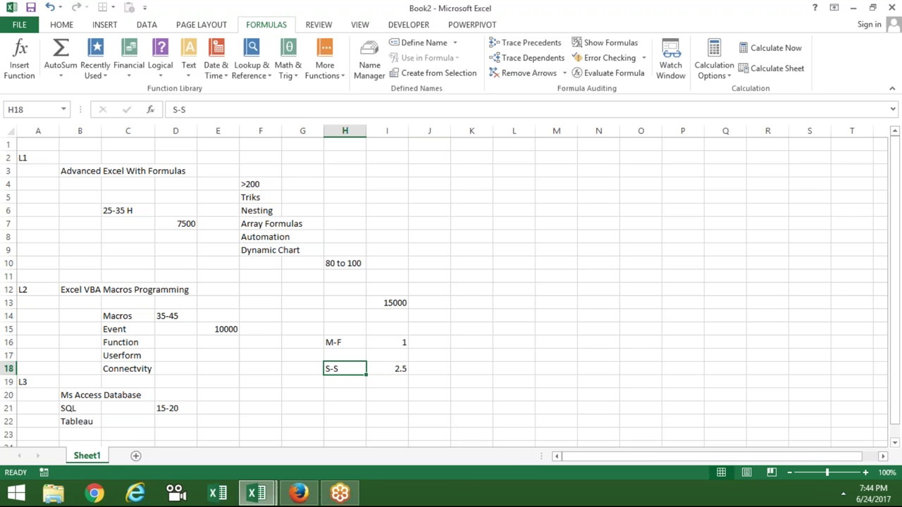